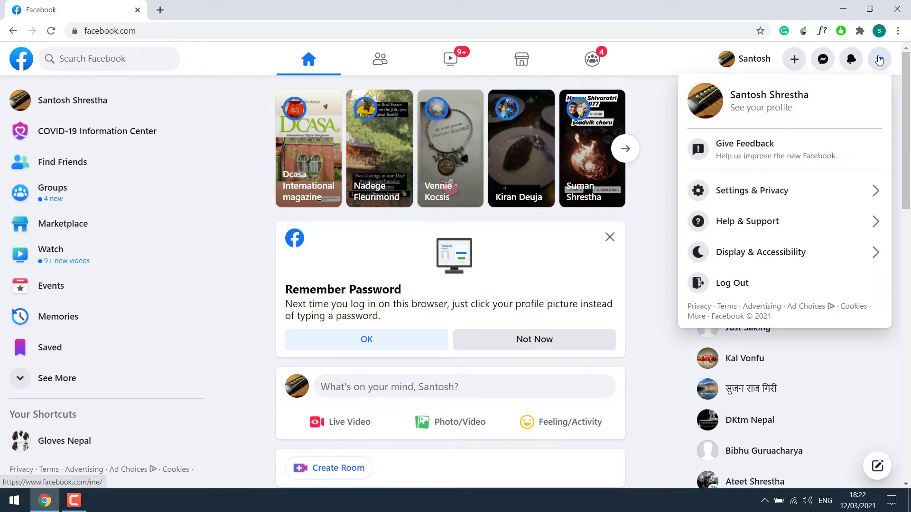
Open the account settings and show the Your Facebook Information section.
{"action": "left_click", "coordinate": [768, 189]}
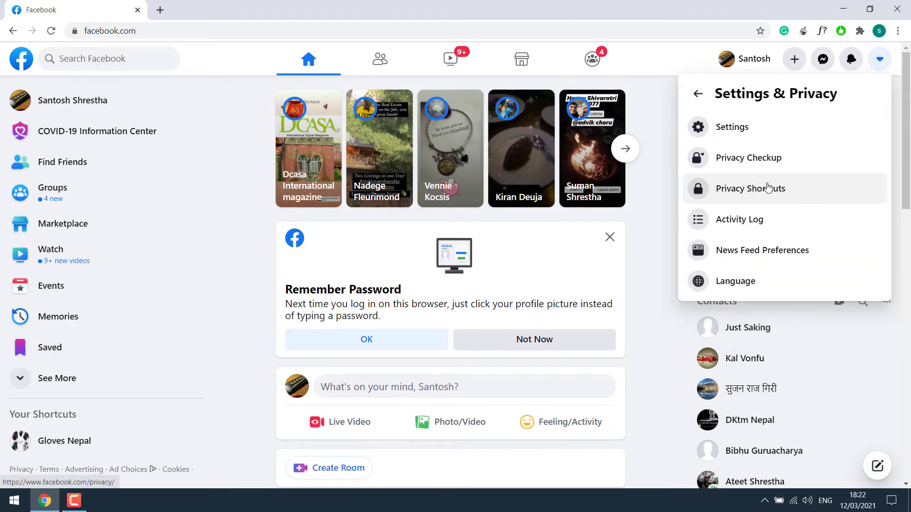
{"action": "left_click", "coordinate": [740, 128]}
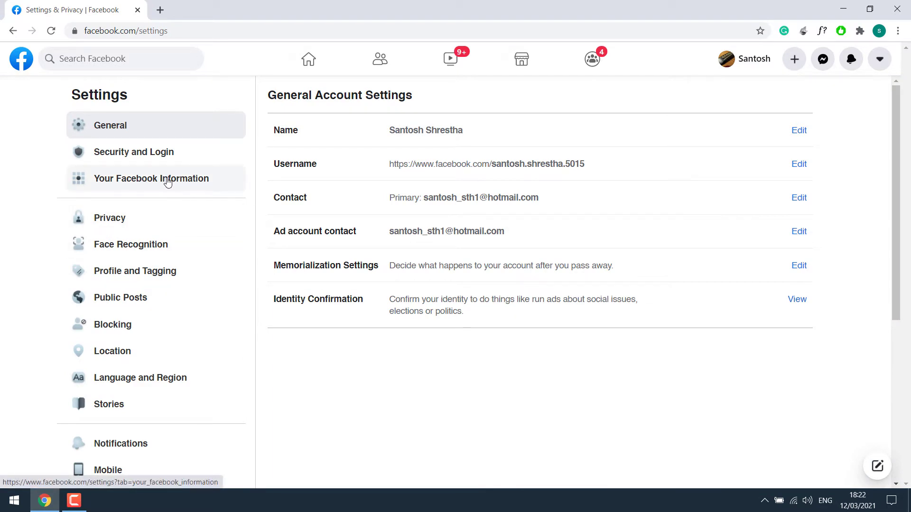
{"action": "left_click", "coordinate": [167, 182]}
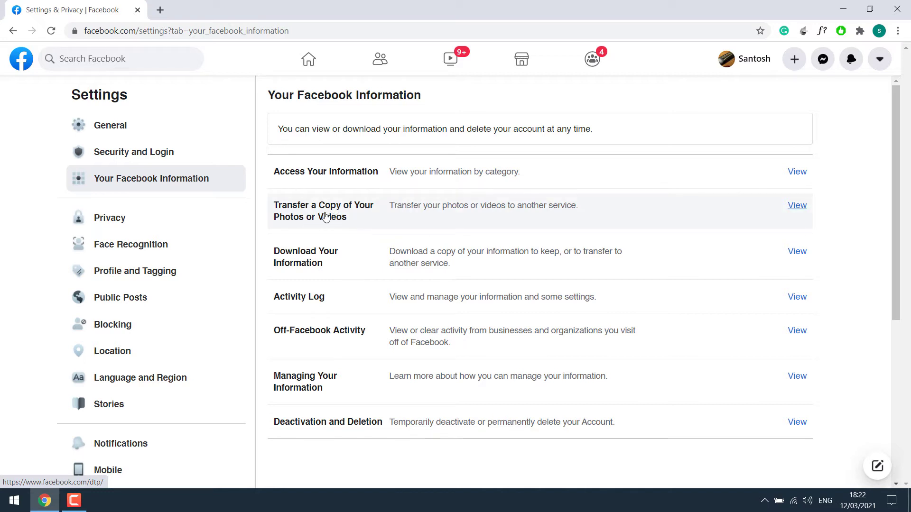
Open the page for transferring a copy of photos or videos in a new browser tab and switch to it.
{"action": "right_click", "coordinate": [797, 205]}
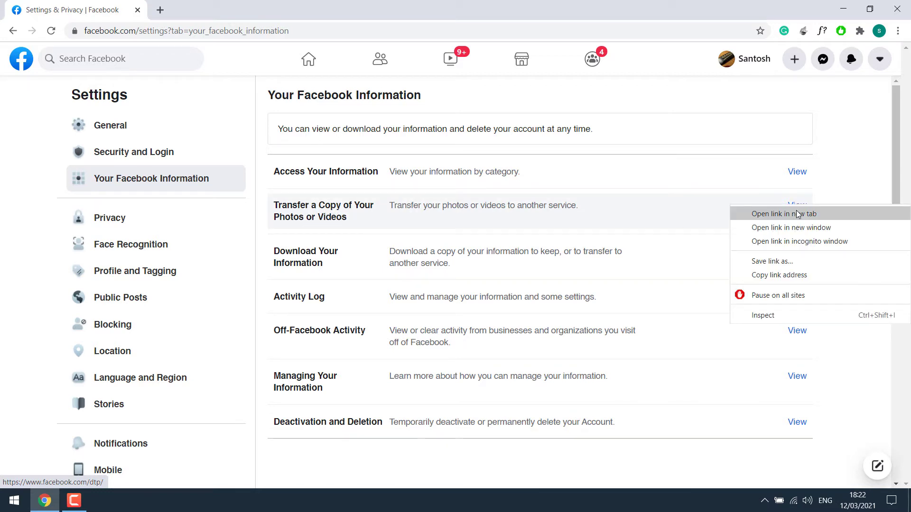
{"action": "left_click", "coordinate": [802, 212]}
{"action": "key", "text": "ctrl+Tab"}
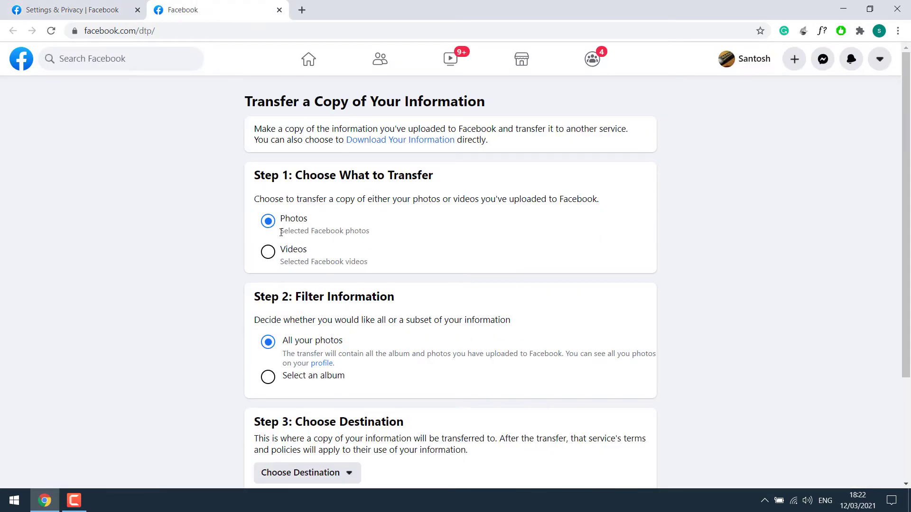
Set up a transfer of all photos with Download to Your Device as the destination and continue to the download page.
{"action": "left_click", "coordinate": [268, 251]}
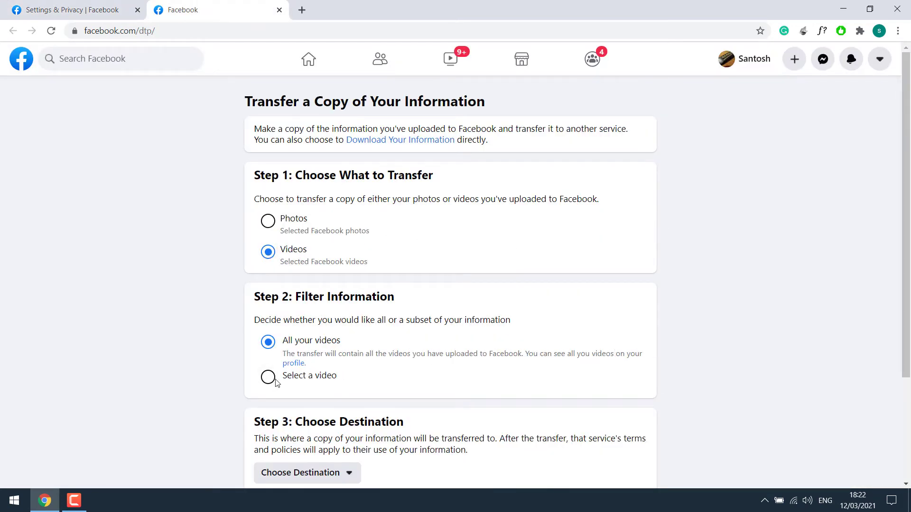
{"action": "left_click", "coordinate": [265, 223]}
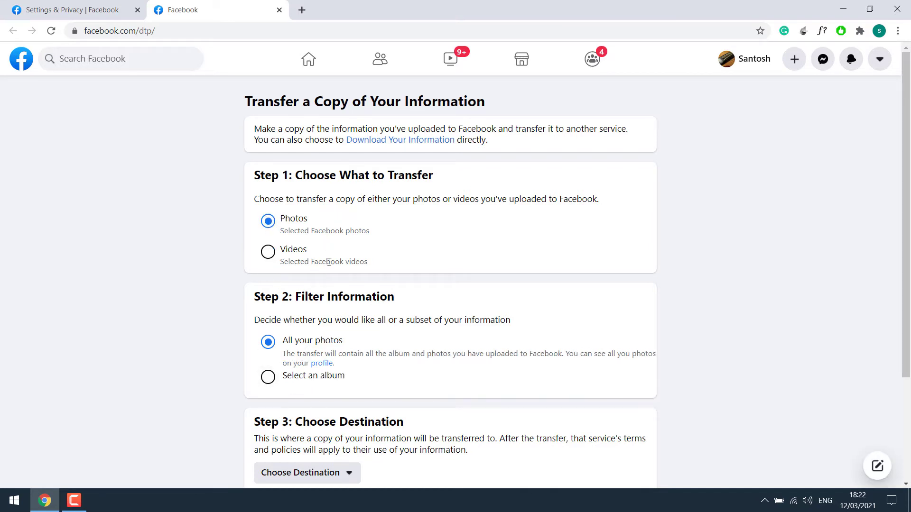
{"action": "scroll", "coordinate": [409, 203], "scroll_direction": "down", "scroll_amount": 3}
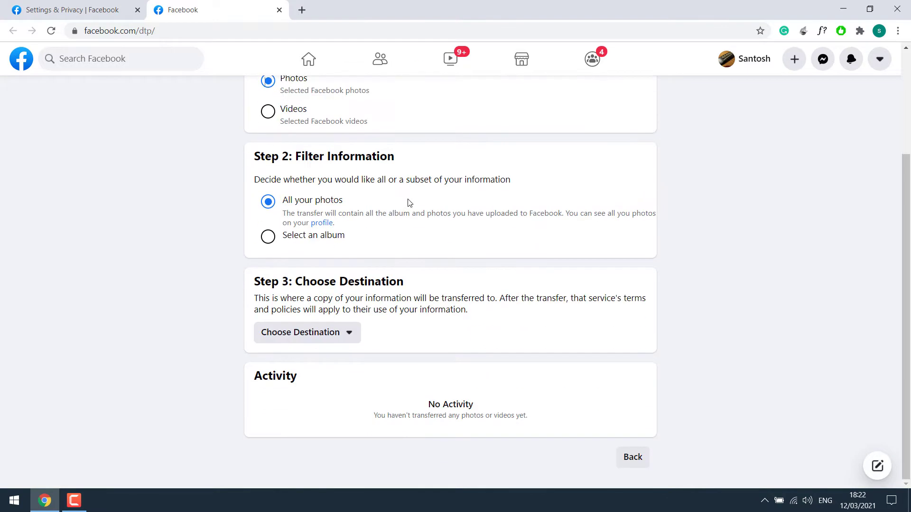
{"action": "left_click", "coordinate": [328, 327]}
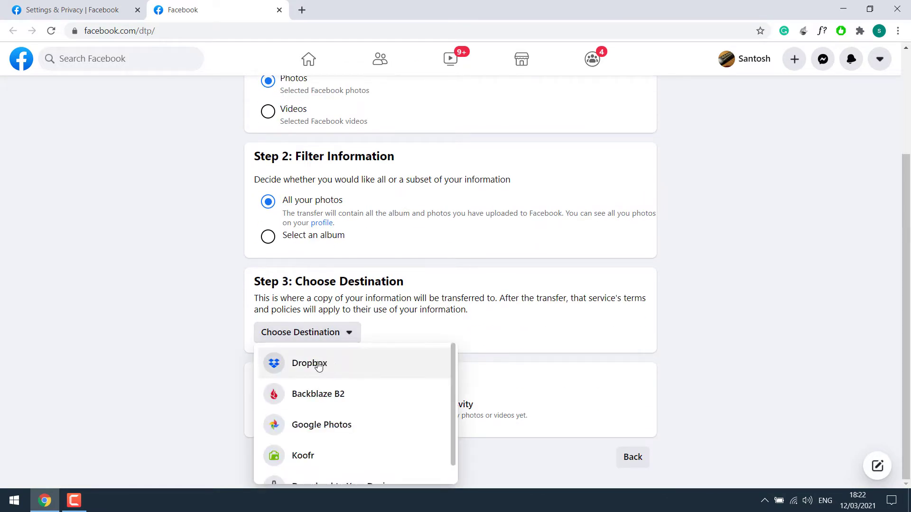
{"action": "scroll", "coordinate": [345, 363], "scroll_direction": "down", "scroll_amount": 1}
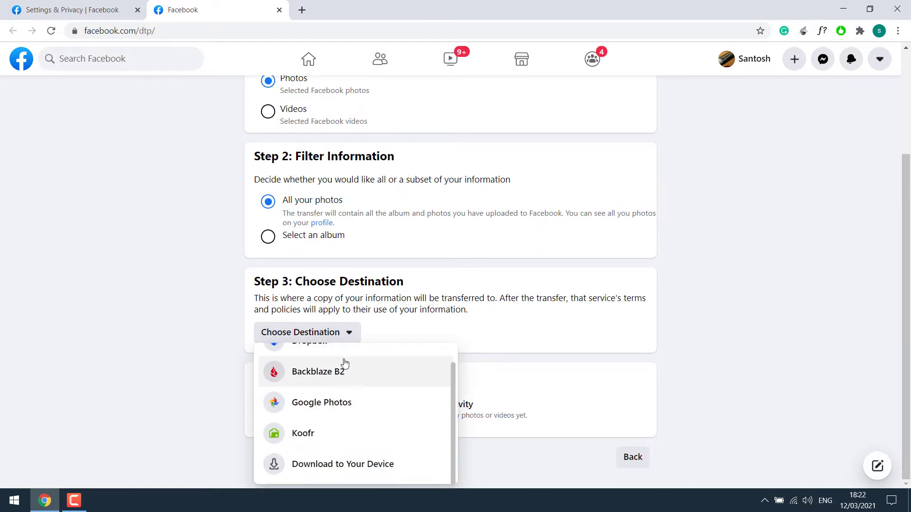
{"action": "left_click", "coordinate": [360, 466]}
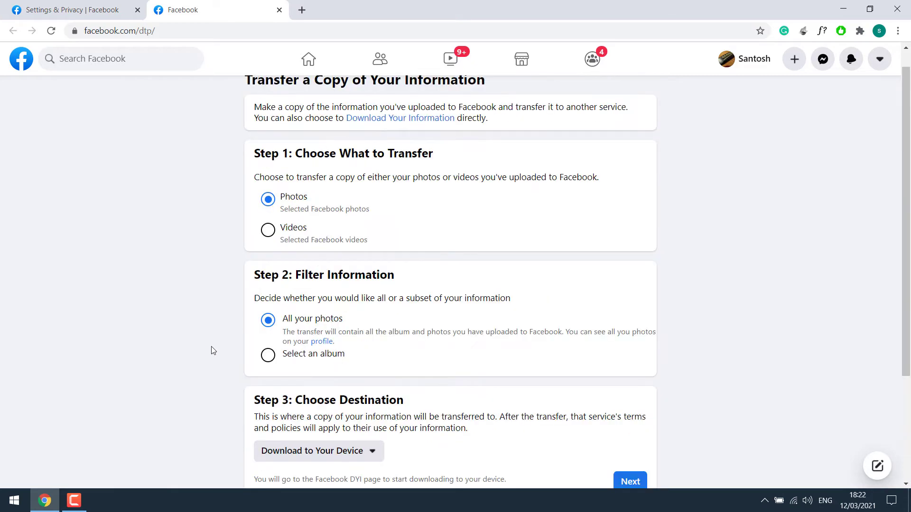
{"action": "left_click", "coordinate": [631, 365]}
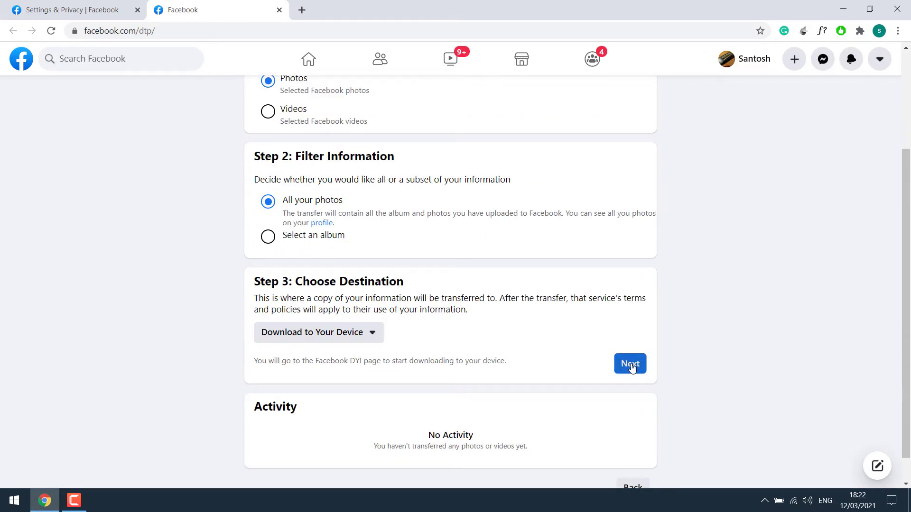
Select all information categories for the requested copy.
{"action": "scroll", "coordinate": [565, 228], "scroll_direction": "down", "scroll_amount": 2}
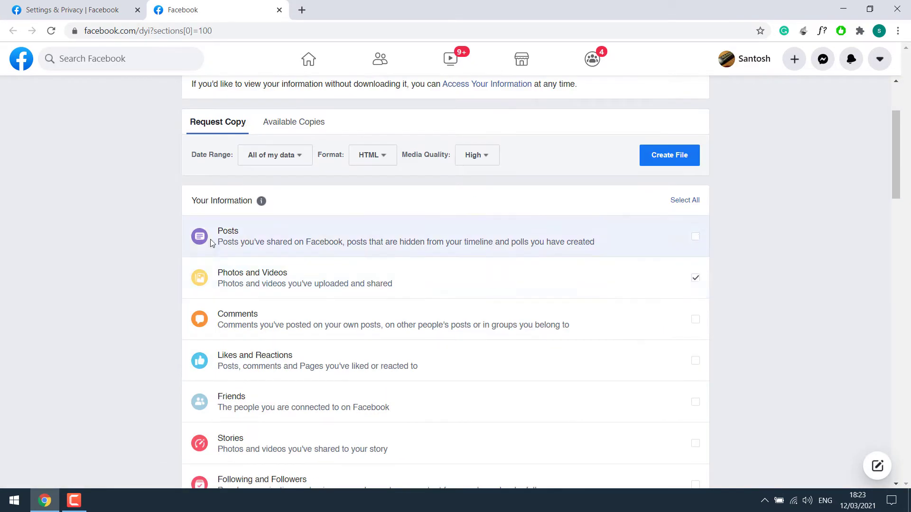
{"action": "mouse_move", "coordinate": [896, 146]}
{"action": "left_mouse_down"}
{"action": "mouse_move", "coordinate": [876, 435]}
{"action": "mouse_move", "coordinate": [892, 357]}
{"action": "mouse_move", "coordinate": [894, 137]}
{"action": "left_mouse_up"}
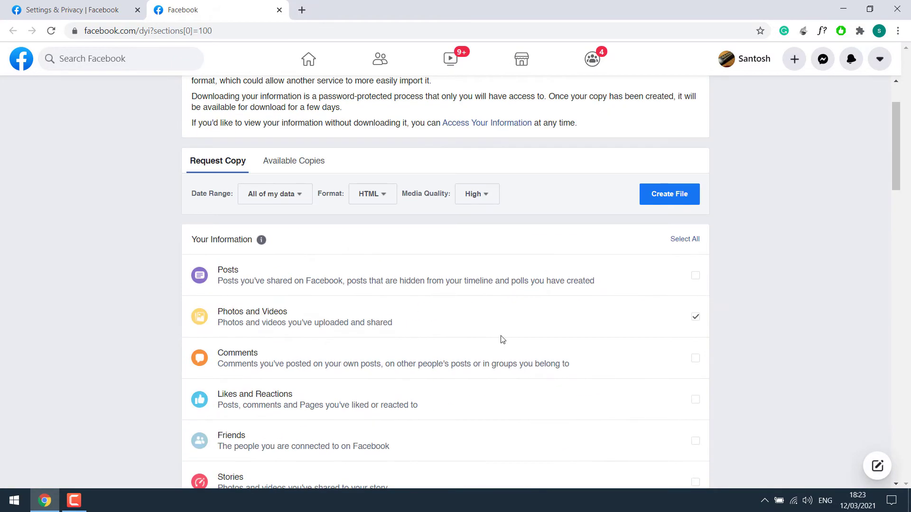
{"action": "left_click", "coordinate": [686, 239]}
{"action": "left_click", "coordinate": [673, 198]}
Return to the settings tab and open Download Your Information there.
{"action": "left_click", "coordinate": [111, 7]}
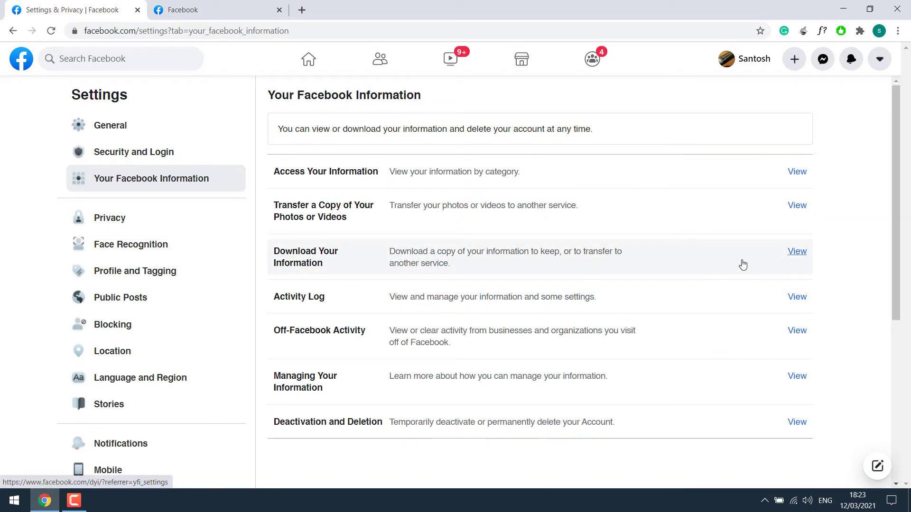
{"action": "left_click", "coordinate": [741, 263]}
{"action": "scroll", "coordinate": [585, 302], "scroll_direction": "down", "scroll_amount": 3}
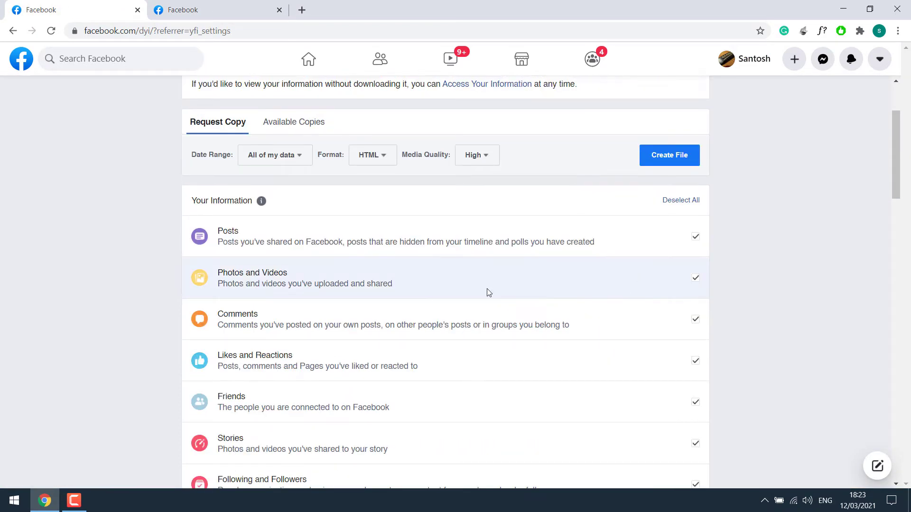
Compare the download request pages open in the two browser tabs.
{"action": "left_click", "coordinate": [201, 5]}
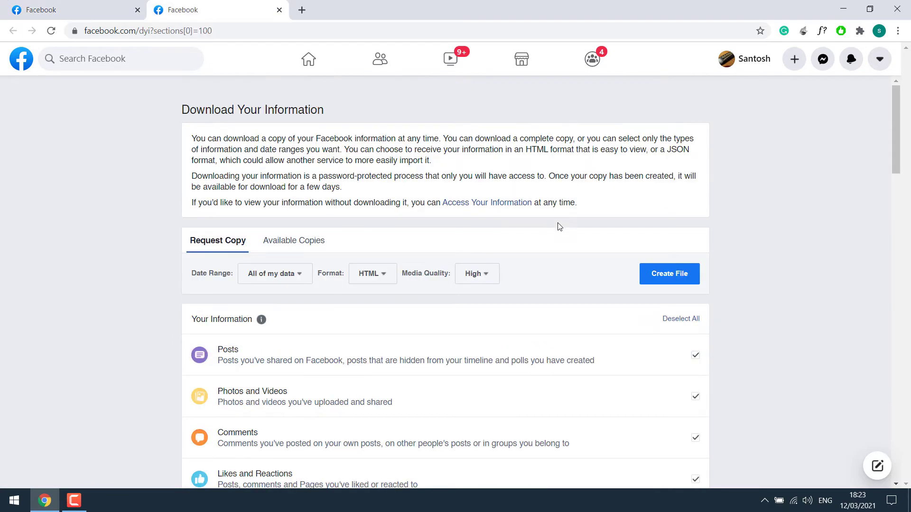
{"action": "scroll", "coordinate": [559, 227], "scroll_direction": "down", "scroll_amount": 3}
{"action": "left_click", "coordinate": [84, 4]}
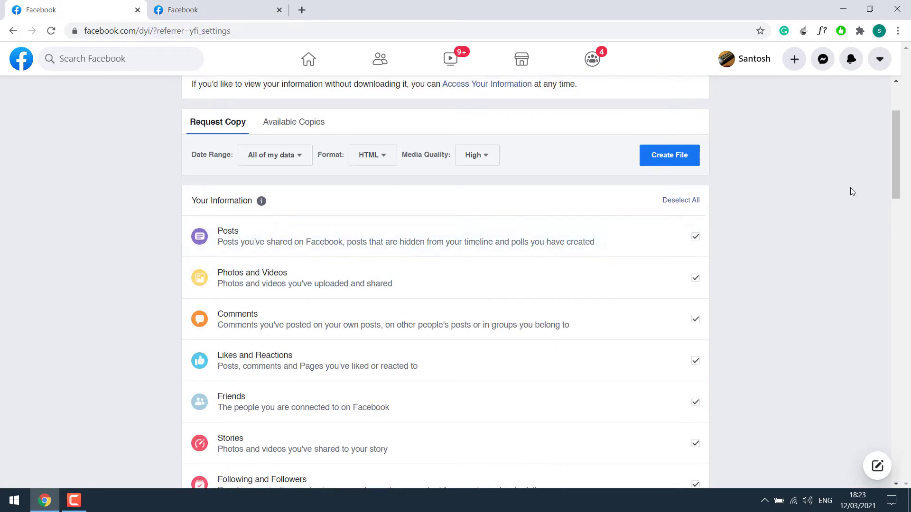
Examine the date range choices for the requested copy and close them without changing the range.
{"action": "mouse_move", "coordinate": [895, 190]}
{"action": "left_mouse_down"}
{"action": "mouse_move", "coordinate": [900, 351]}
{"action": "mouse_move", "coordinate": [905, 159]}
{"action": "mouse_move", "coordinate": [899, 177]}
{"action": "left_mouse_up"}
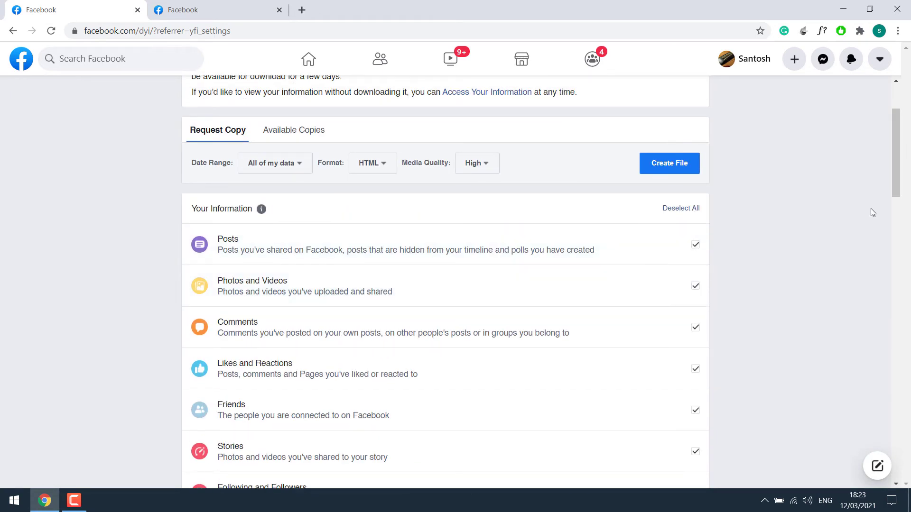
{"action": "left_click_drag", "start_coordinate": [899, 152], "coordinate": [899, 148]}
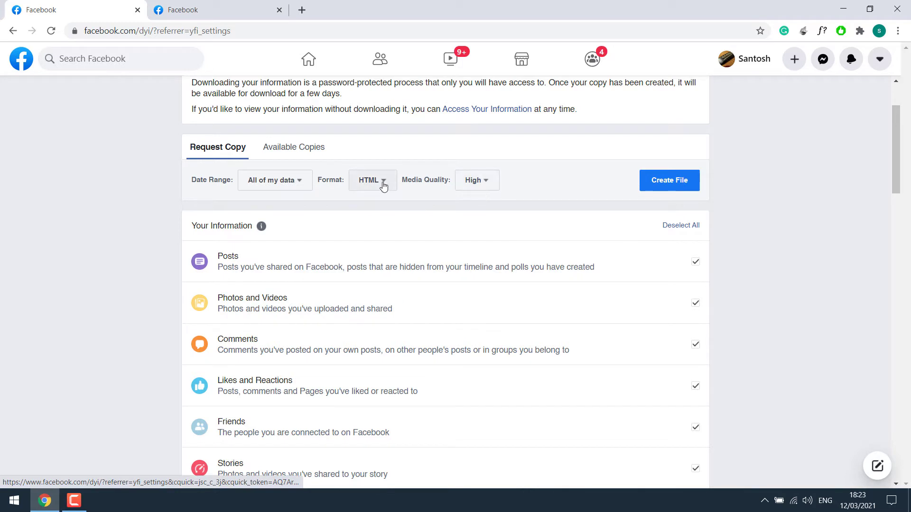
{"action": "left_click", "coordinate": [299, 186]}
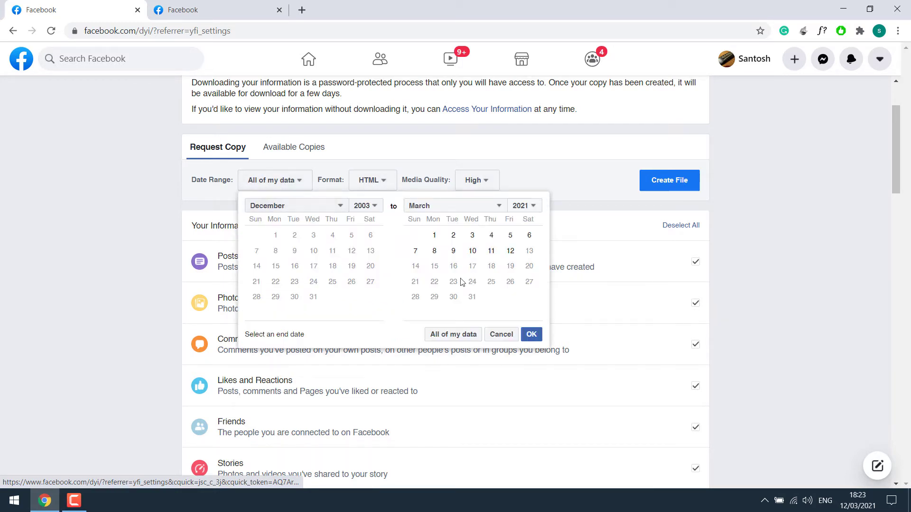
{"action": "left_click", "coordinate": [301, 181]}
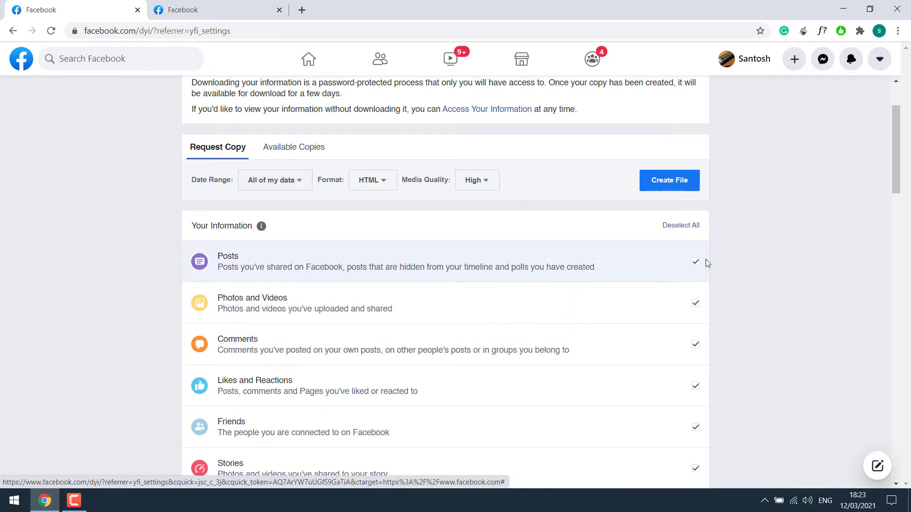
Request creation of the file with all data in HTML format and high media quality, and close the second Facebook tab.
{"action": "left_click", "coordinate": [666, 183]}
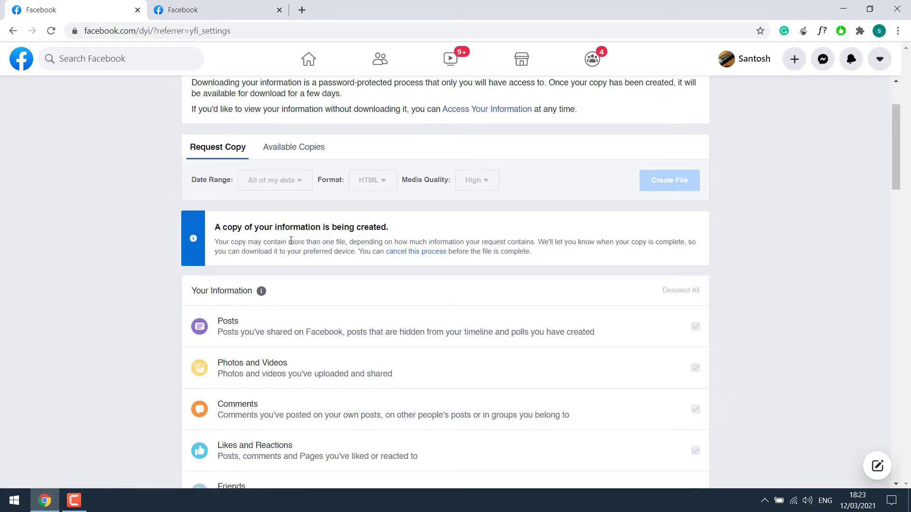
{"action": "left_click", "coordinate": [207, 4]}
{"action": "left_click", "coordinate": [278, 10]}
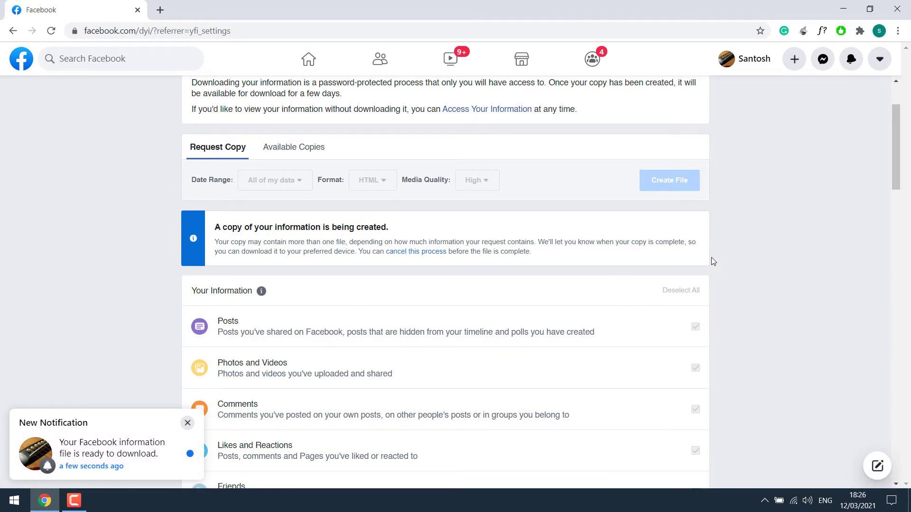
Go to the Facebook home page and reopen Download Your Information through the Your Facebook Information settings.
{"action": "scroll", "coordinate": [411, 280], "scroll_direction": "up", "scroll_amount": 2}
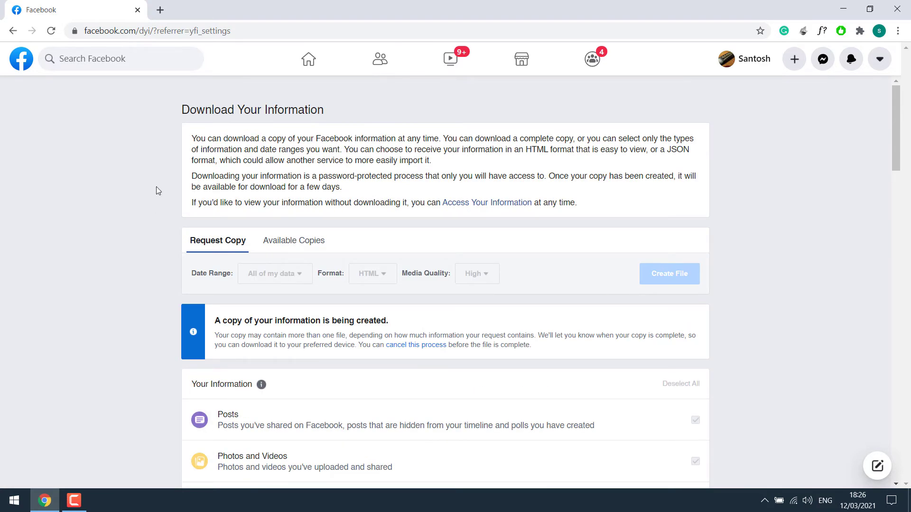
{"action": "left_click", "coordinate": [20, 62]}
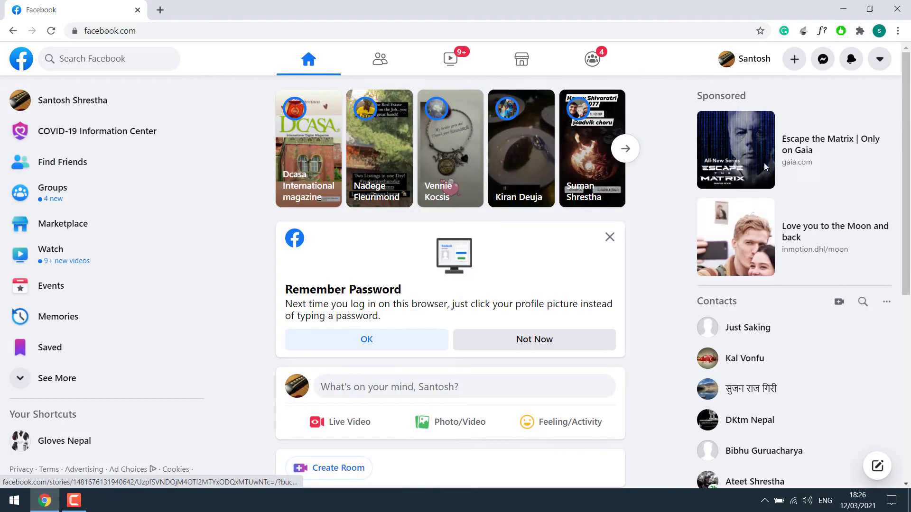
{"action": "left_click", "coordinate": [879, 59]}
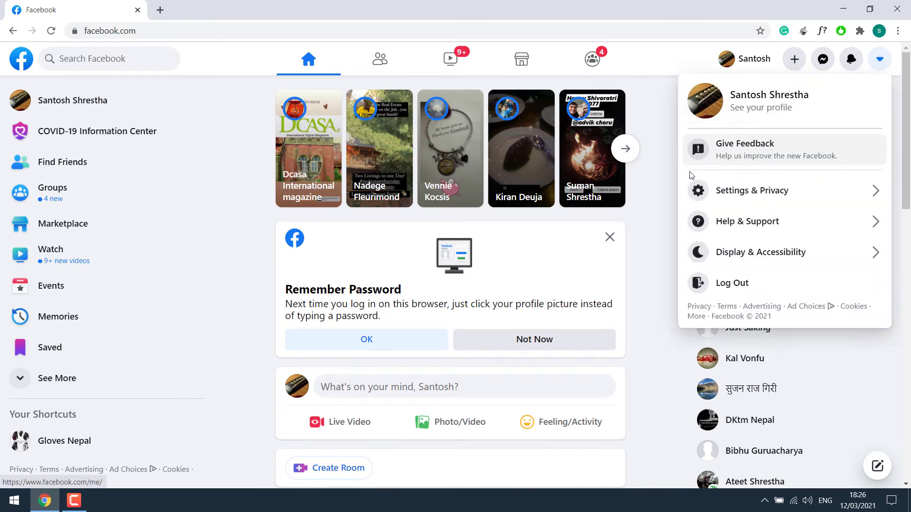
{"action": "left_click", "coordinate": [774, 191]}
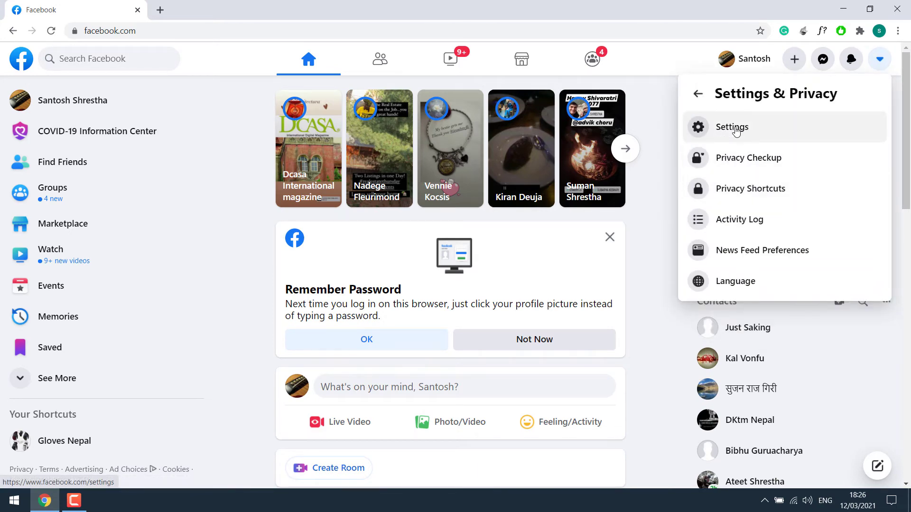
{"action": "left_click", "coordinate": [736, 131]}
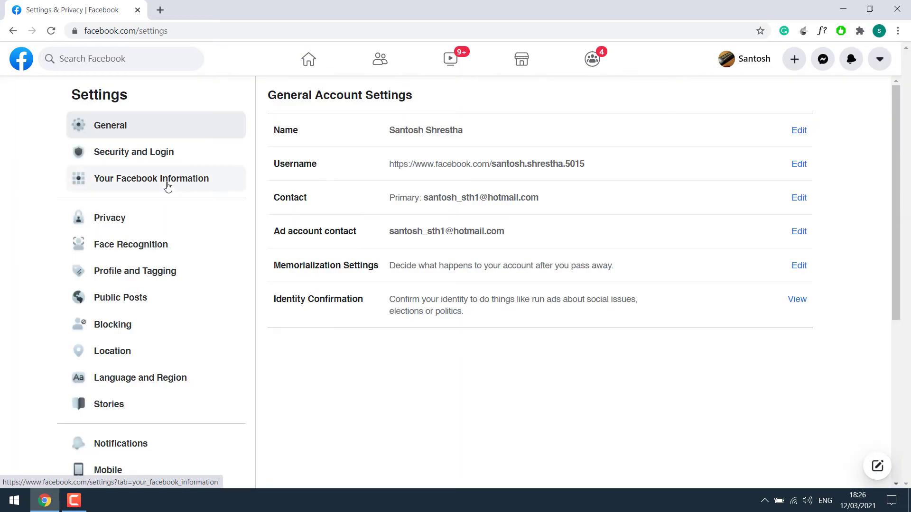
{"action": "left_click", "coordinate": [167, 183]}
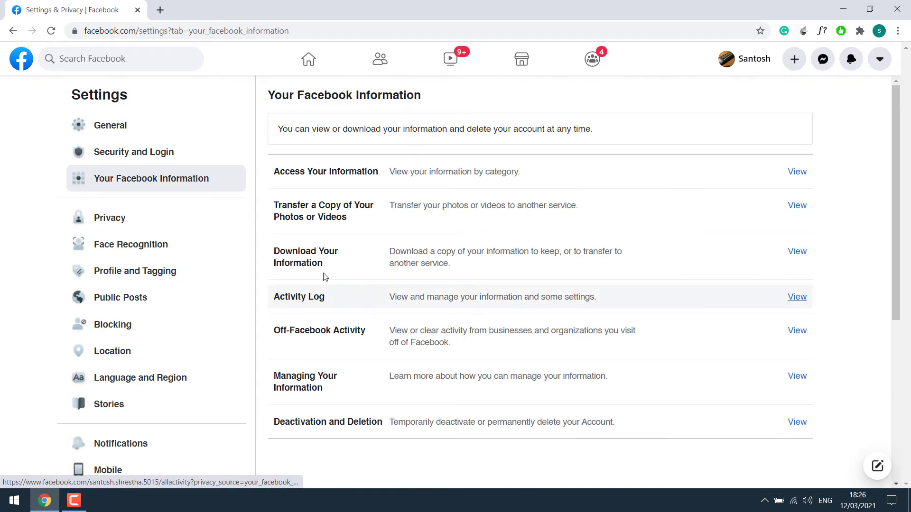
{"action": "left_click", "coordinate": [315, 261]}
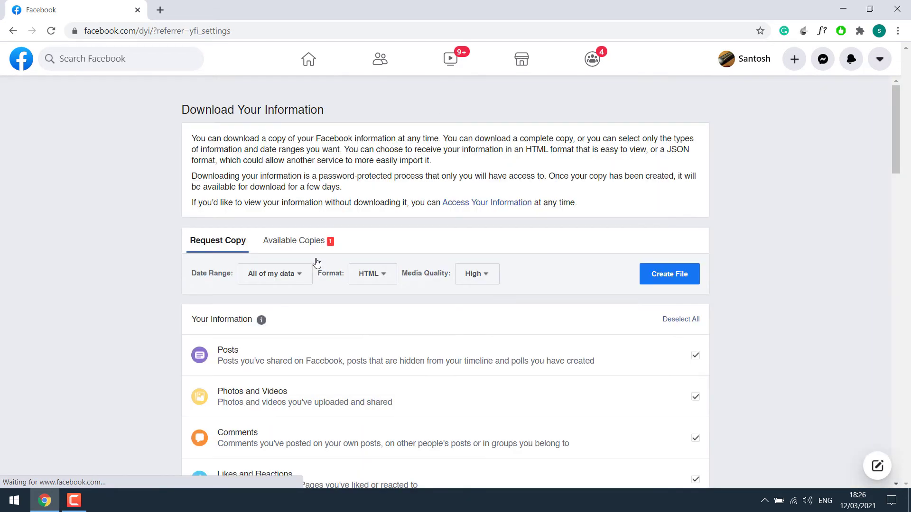
Download the file listed under the available copies and open the downloaded ZIP archive from the browser's downloads list.
{"action": "left_click", "coordinate": [294, 244]}
{"action": "scroll", "coordinate": [229, 355], "scroll_direction": "down", "scroll_amount": 1}
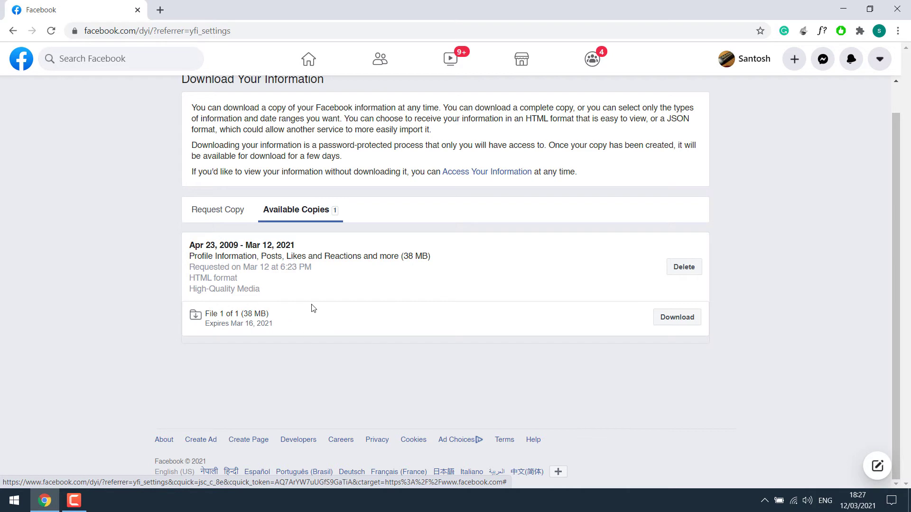
{"action": "left_click", "coordinate": [686, 320]}
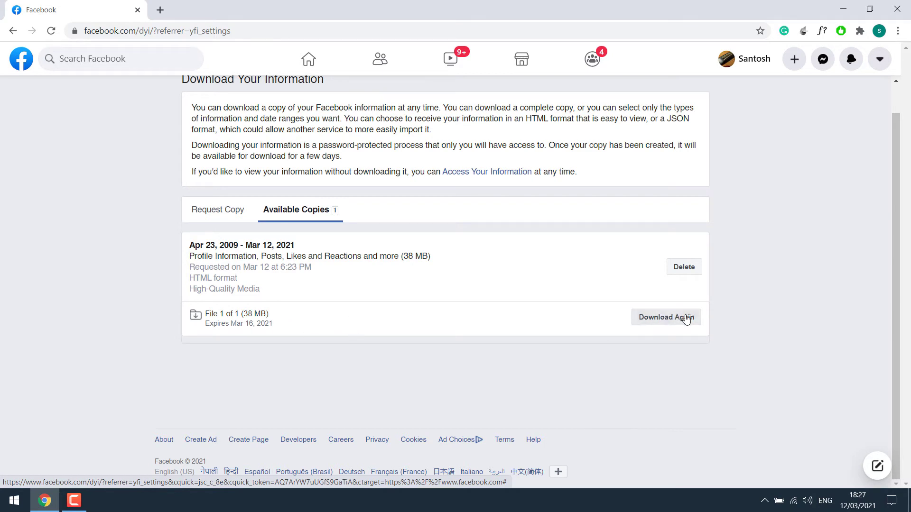
{"action": "key", "text": "ctrl+j"}
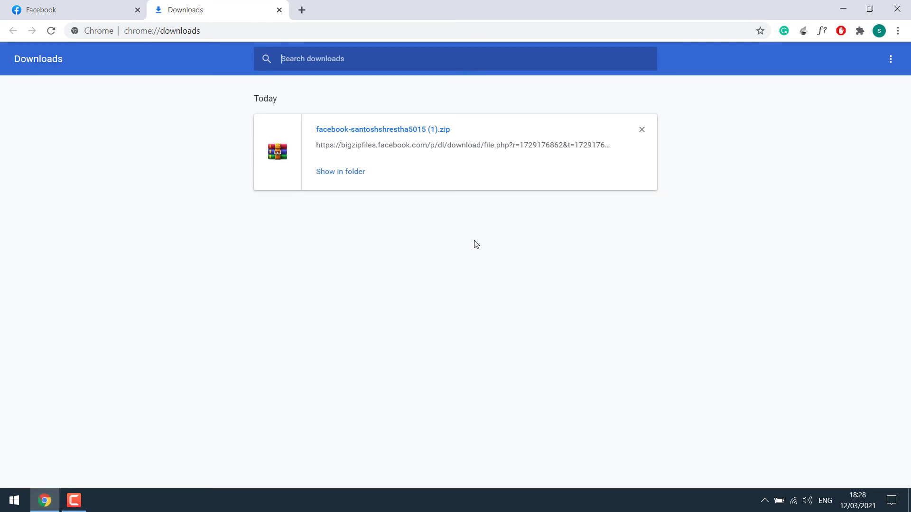
{"action": "left_click", "coordinate": [381, 129]}
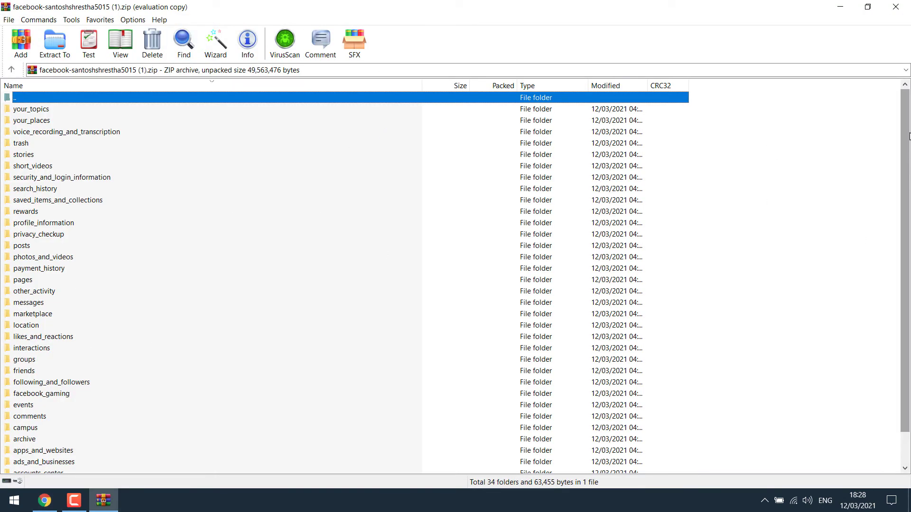
Open index.html from the archive, look through the Your Information categories and view the Your Messages page.
{"action": "left_click_drag", "start_coordinate": [908, 177], "coordinate": [908, 208]}
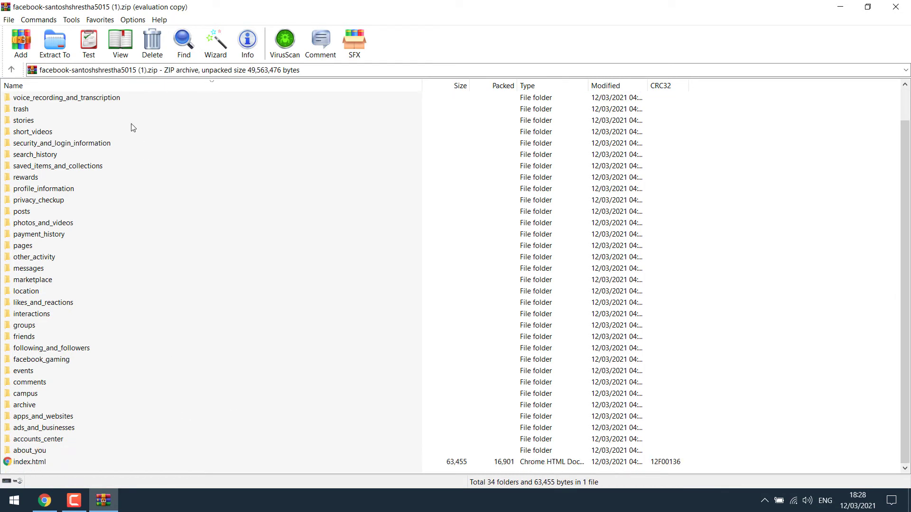
{"action": "double_click", "coordinate": [27, 463]}
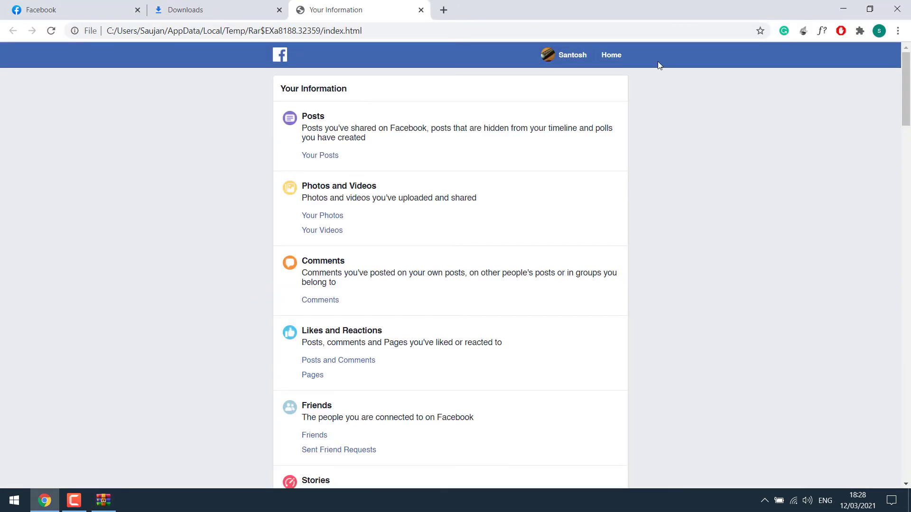
{"action": "left_click_drag", "start_coordinate": [907, 78], "coordinate": [905, 96]}
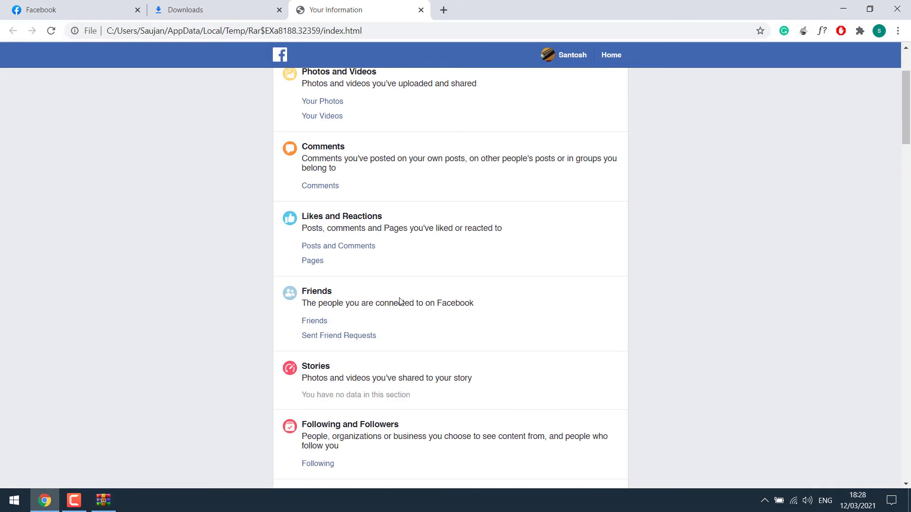
{"action": "scroll", "coordinate": [400, 302], "scroll_direction": "up", "scroll_amount": 3}
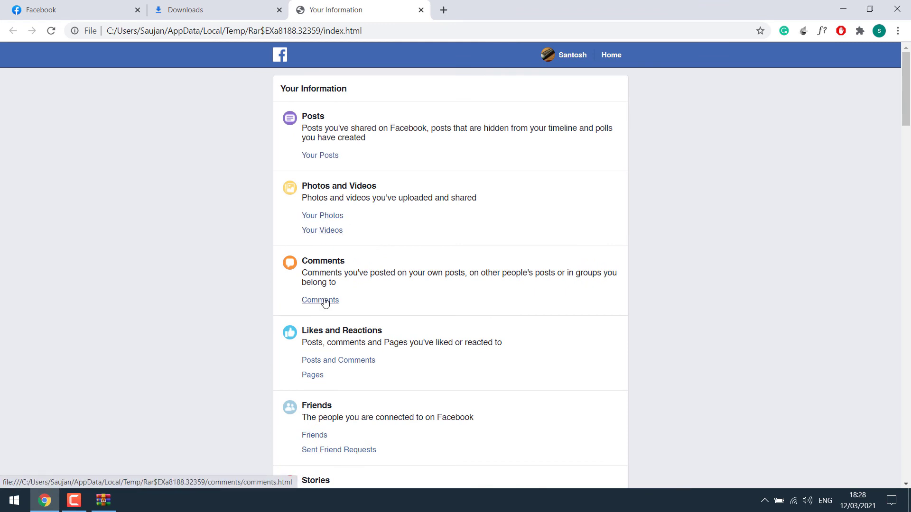
{"action": "scroll", "coordinate": [431, 254], "scroll_direction": "down", "scroll_amount": 7}
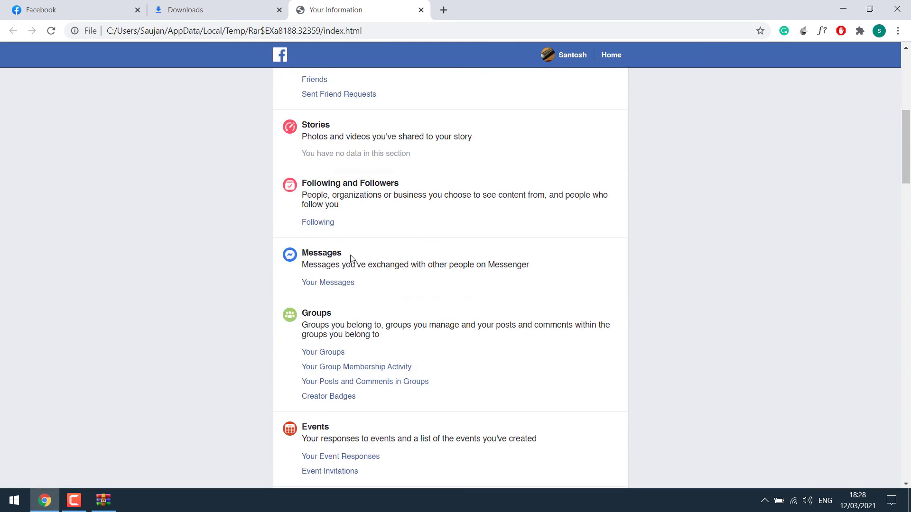
{"action": "left_click", "coordinate": [340, 283]}
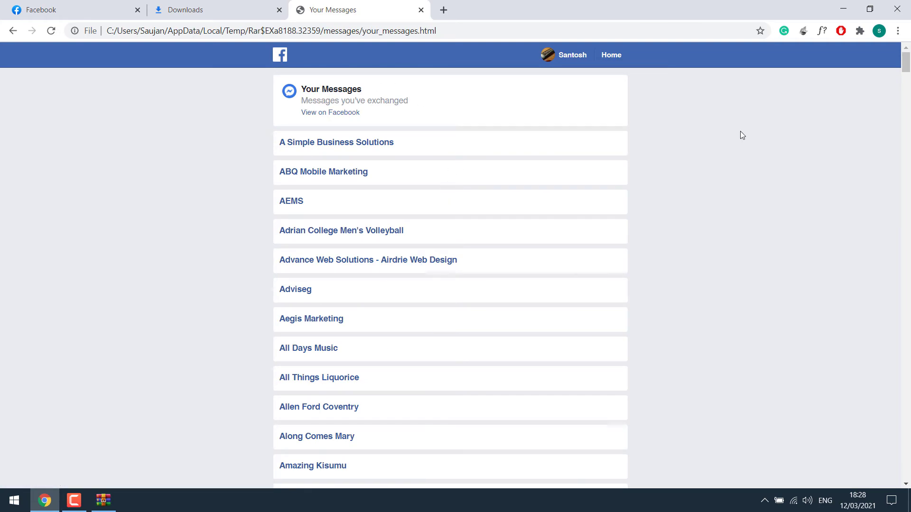
{"action": "left_click_drag", "start_coordinate": [906, 76], "coordinate": [907, 43]}
Close the Your Messages and Downloads tabs to return to the Download Your Information page.
{"action": "left_click", "coordinate": [421, 10]}
{"action": "left_click", "coordinate": [278, 9]}
{"action": "scroll", "coordinate": [807, 293], "scroll_direction": "up", "scroll_amount": 1}
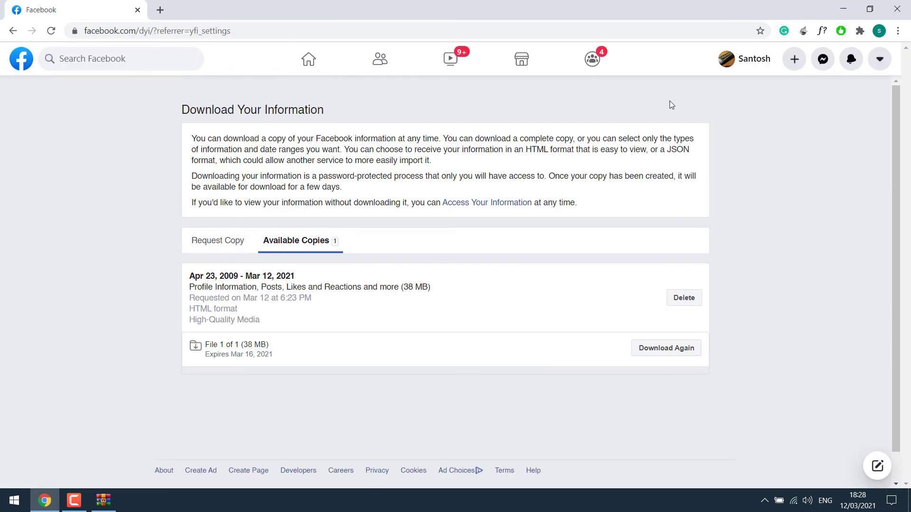
Open Deactivation and Deletion from the Your Facebook Information section of the account settings.
{"action": "left_click", "coordinate": [880, 59]}
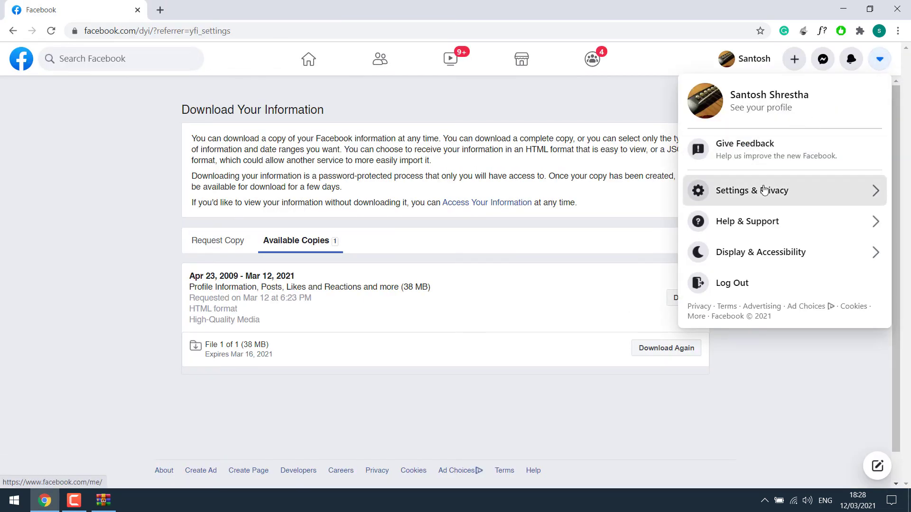
{"action": "left_click", "coordinate": [725, 189]}
{"action": "left_click", "coordinate": [725, 130]}
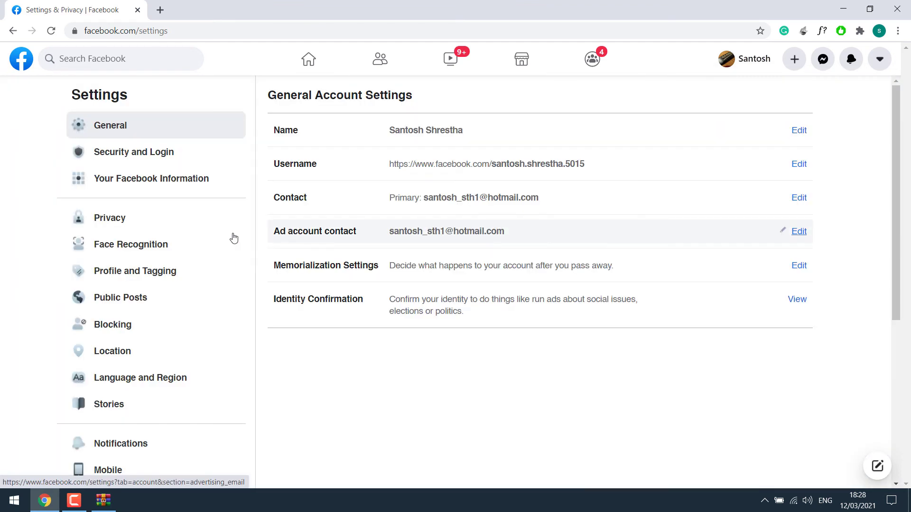
{"action": "left_click", "coordinate": [160, 185]}
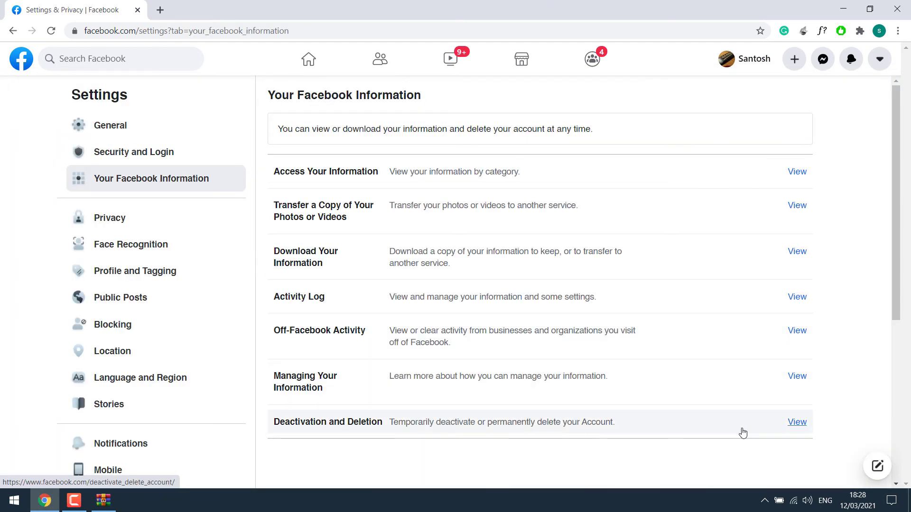
{"action": "left_click", "coordinate": [746, 433]}
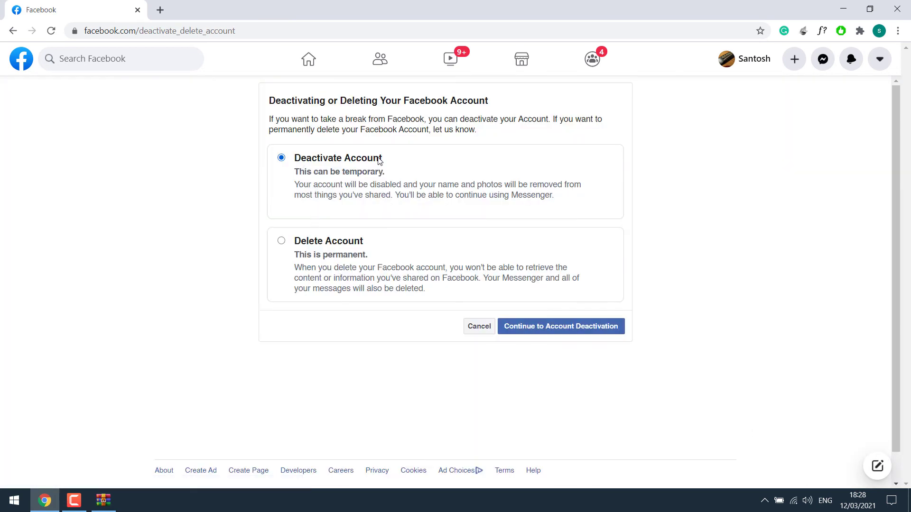
Review the temporary deactivation note and select Delete Account as the option instead of Deactivate Account.
{"action": "left_click_drag", "start_coordinate": [295, 171], "coordinate": [393, 171]}
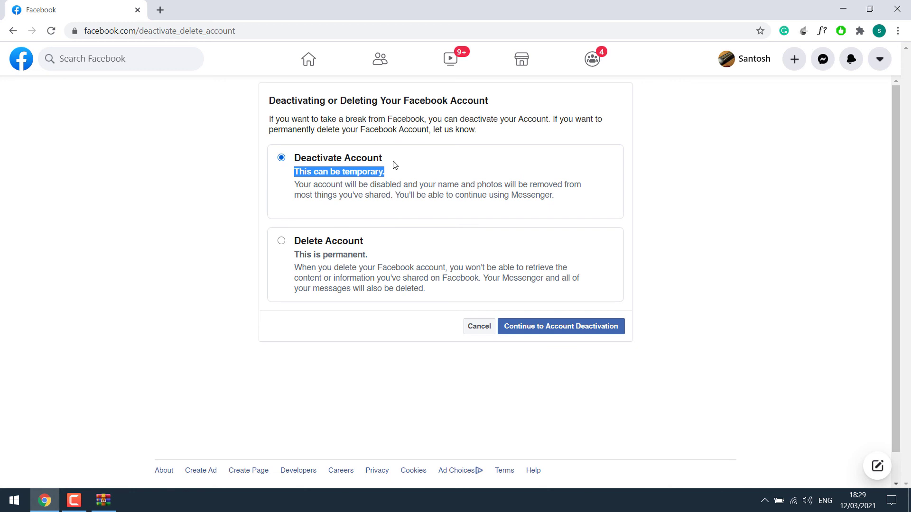
{"action": "left_click", "coordinate": [282, 242]}
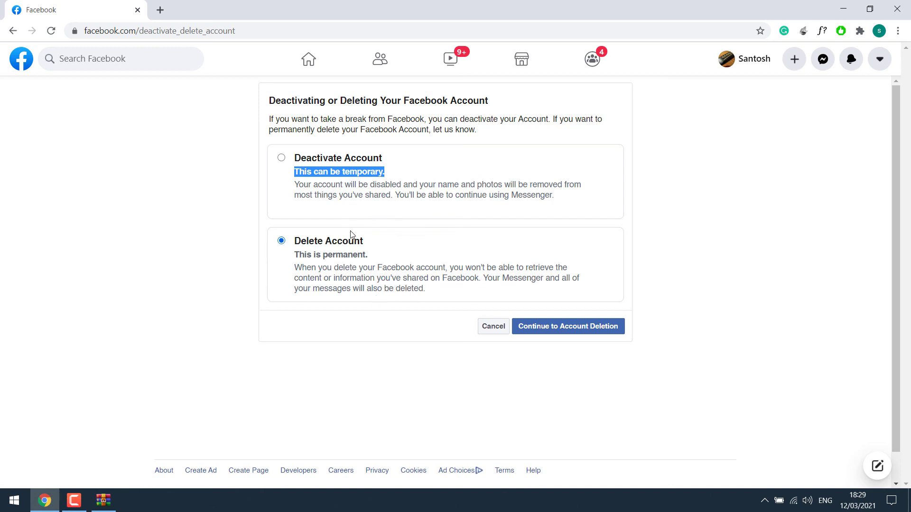
{"action": "left_click", "coordinate": [430, 176]}
{"action": "left_click", "coordinate": [373, 275]}
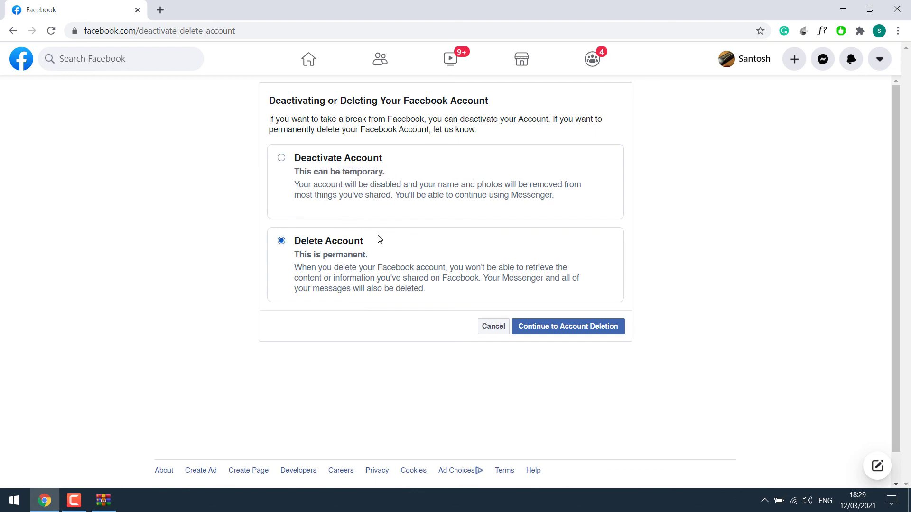